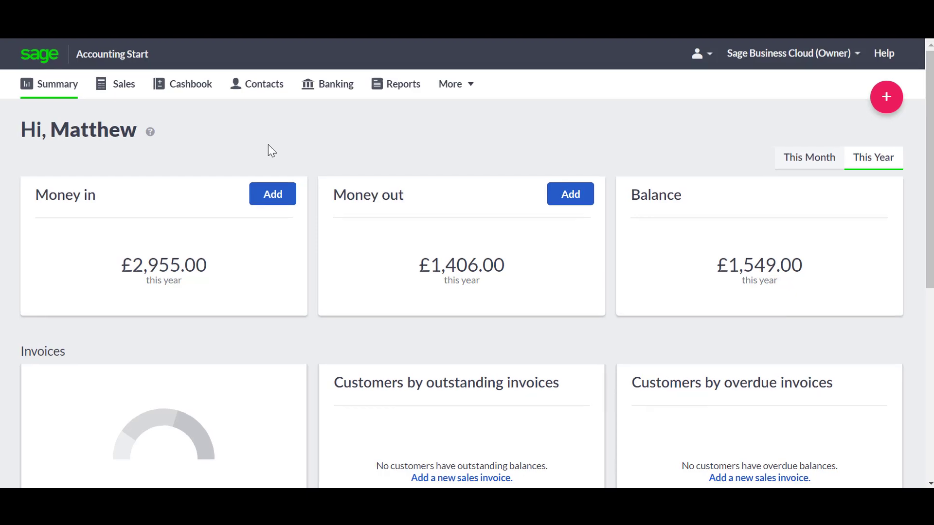
From More > VAT Returns, start a new VAT return via Create VAT Return
{"action": "mouse_move", "coordinate": [517, 97]}
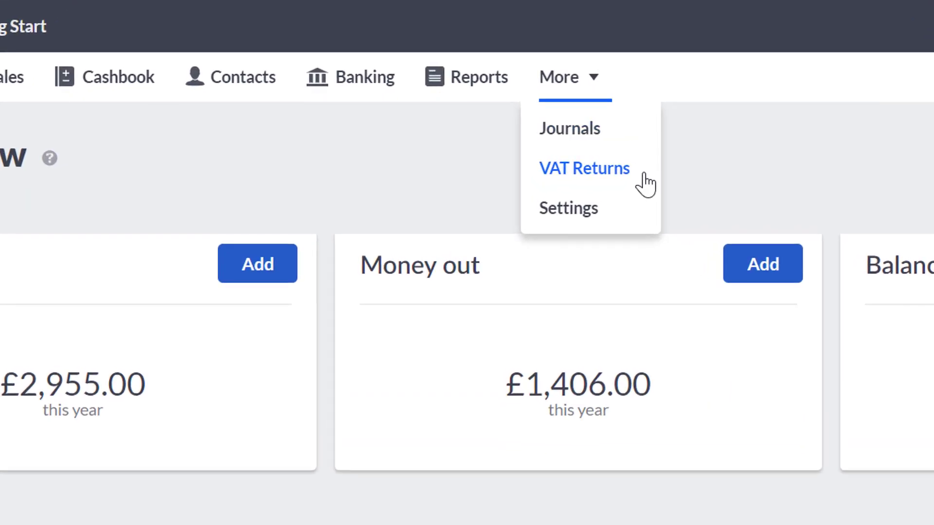
{"action": "left_click", "coordinate": [642, 172]}
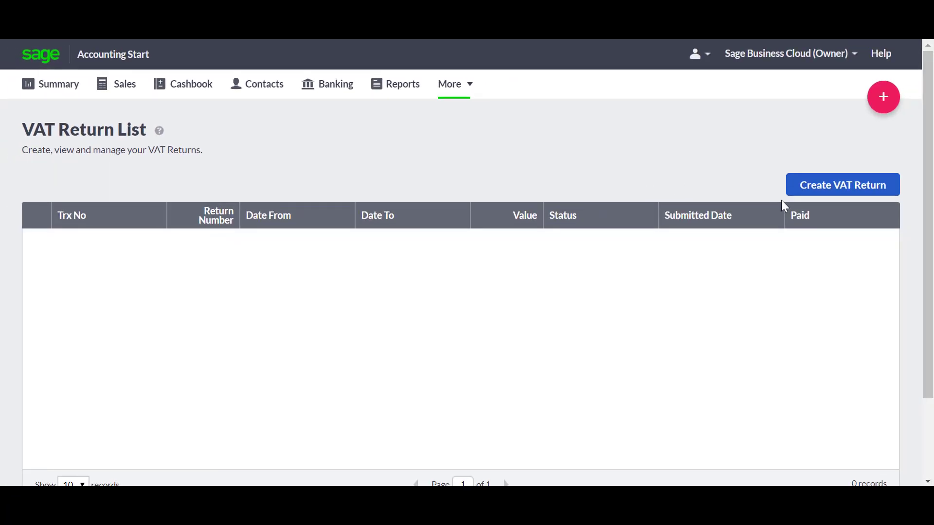
{"action": "left_click", "coordinate": [806, 199]}
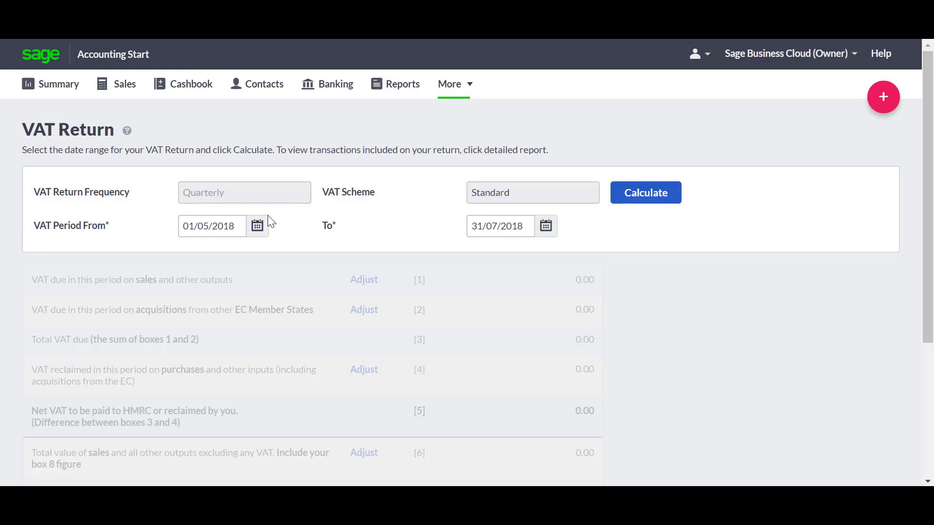
Set the VAT period to run from 01/01/2018 to 31/03/2018 using the date pickers
{"action": "left_click", "coordinate": [244, 223]}
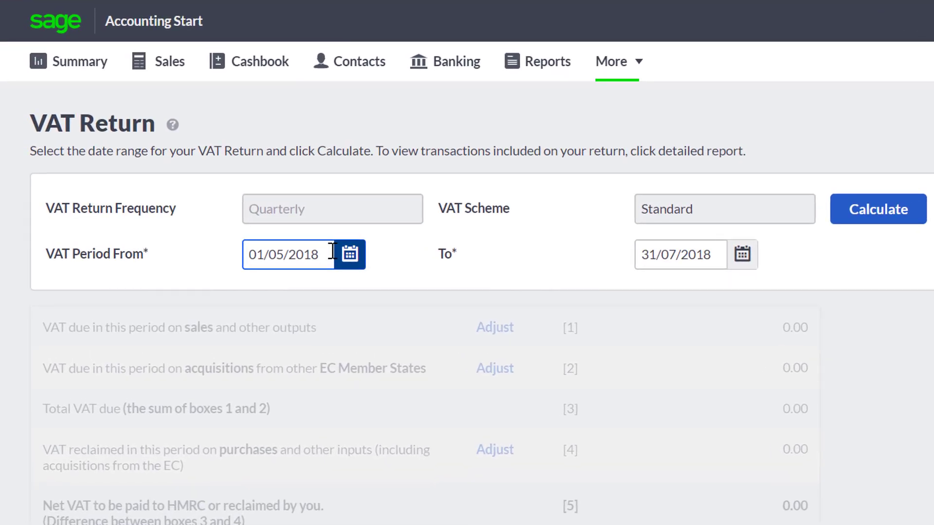
{"action": "left_click", "coordinate": [332, 251]}
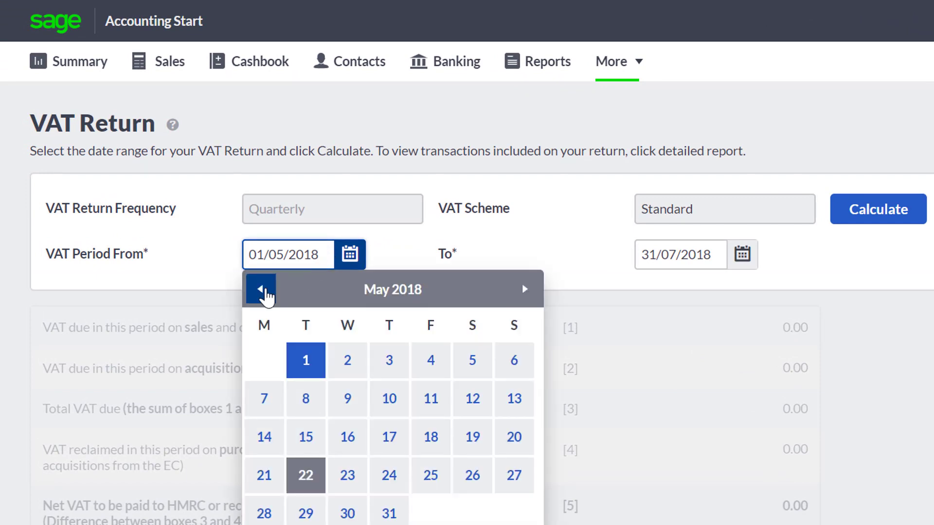
{"action": "left_click", "coordinate": [261, 291]}
{"action": "left_click", "coordinate": [261, 290]}
{"action": "left_click", "coordinate": [261, 291]}
{"action": "left_click", "coordinate": [262, 291]}
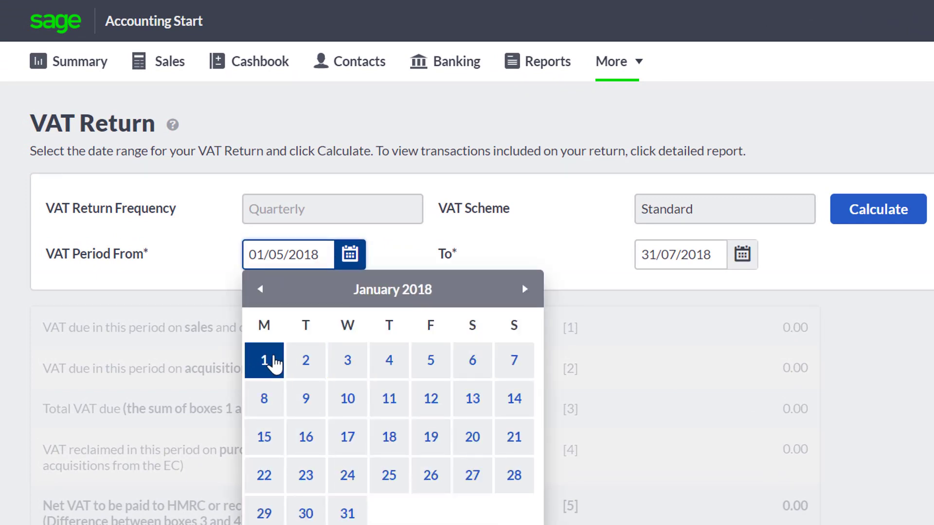
{"action": "left_click", "coordinate": [265, 360]}
{"action": "left_click", "coordinate": [656, 260]}
{"action": "left_click", "coordinate": [652, 289]}
{"action": "left_click", "coordinate": [652, 289]}
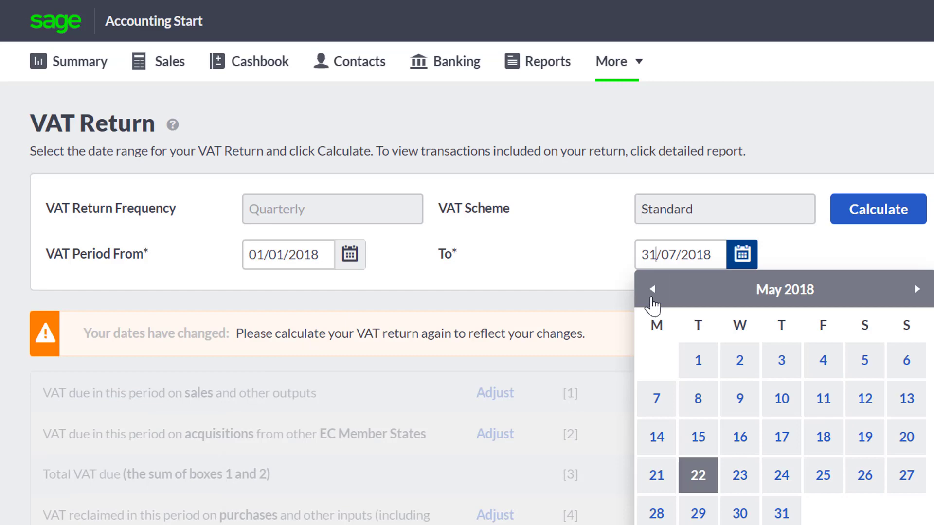
{"action": "left_click", "coordinate": [653, 289]}
{"action": "left_click", "coordinate": [652, 288]}
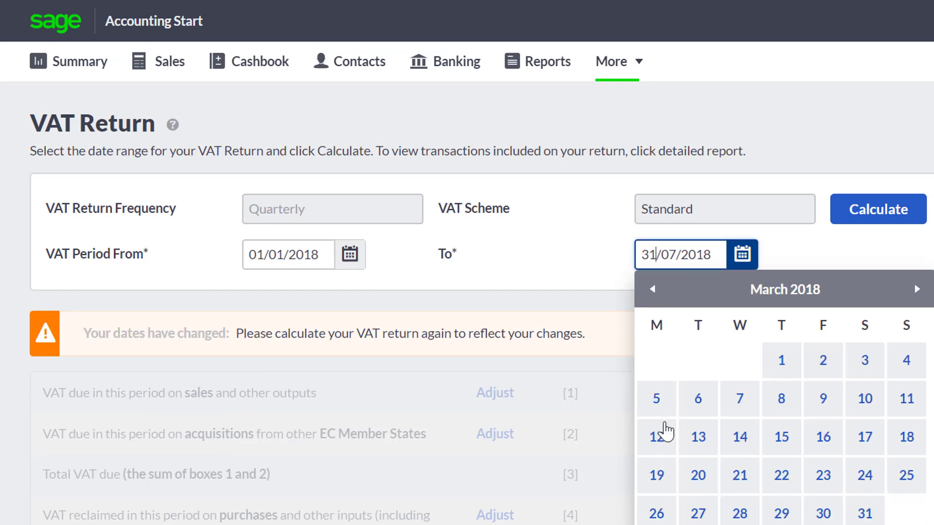
{"action": "left_click", "coordinate": [865, 513]}
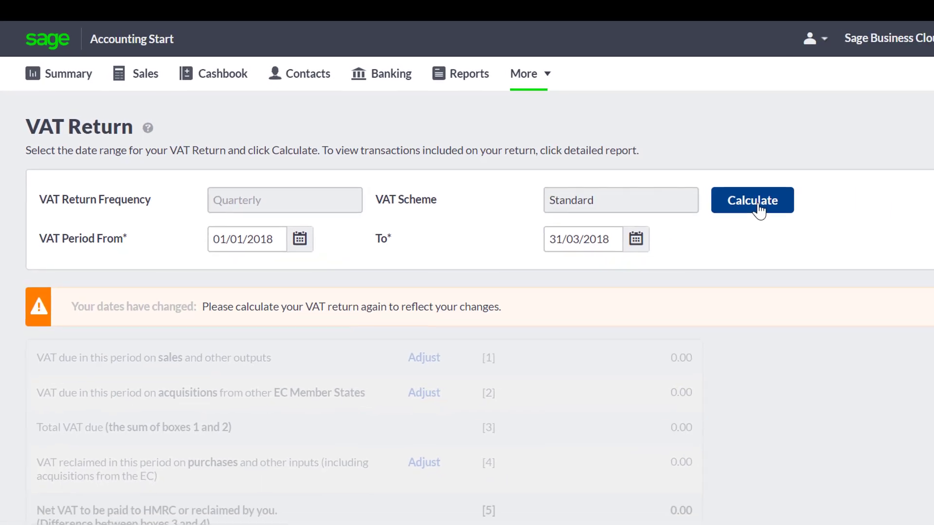
Recalculate the return for the new dates, showing VAT due 230.00 and net 160.84
{"action": "left_click", "coordinate": [655, 200]}
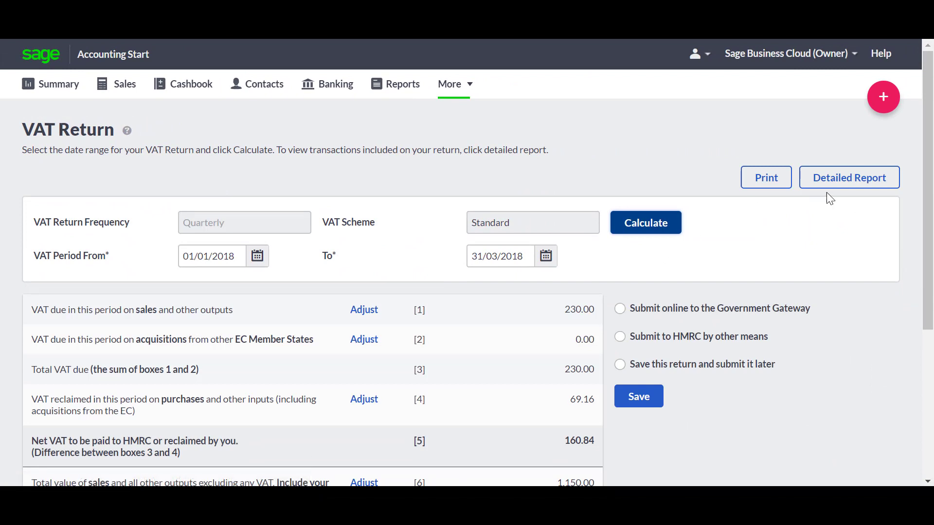
{"action": "left_click_drag", "start_coordinate": [932, 159], "coordinate": [932, 192]}
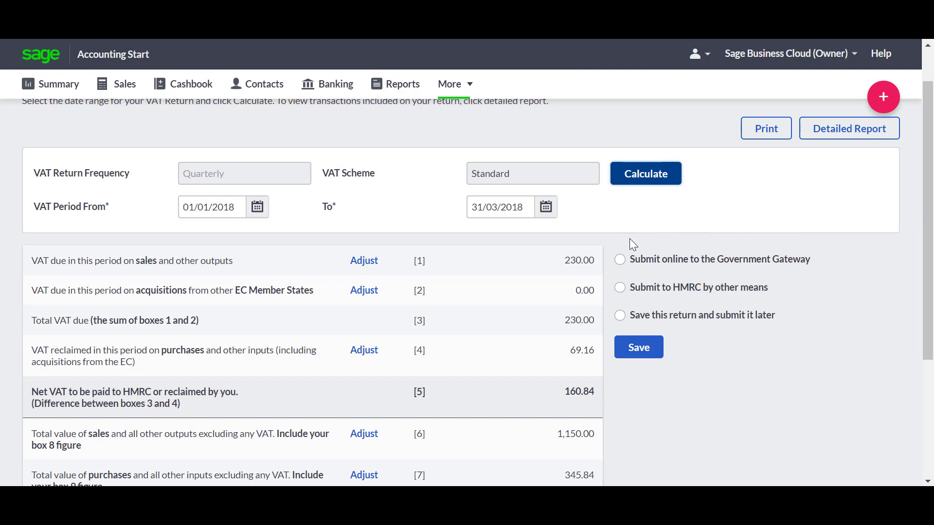
Open the box 1 adjustment for the 230.00 VAT due, then cancel without changes
{"action": "left_click", "coordinate": [372, 271]}
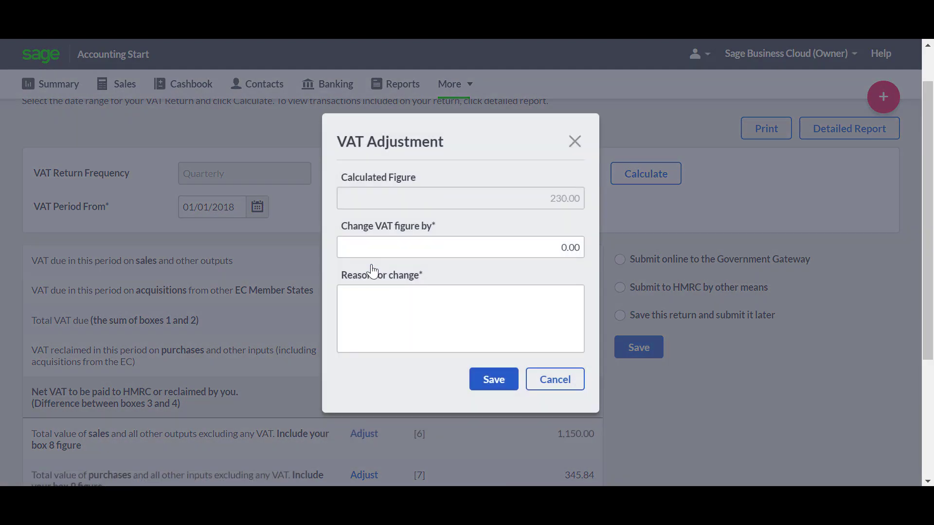
{"action": "left_click", "coordinate": [514, 247]}
{"action": "left_click", "coordinate": [465, 292]}
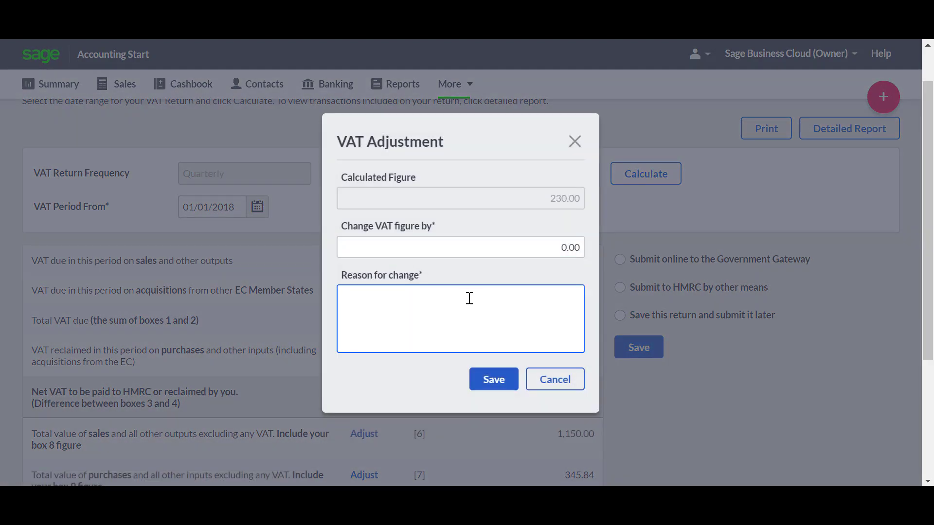
{"action": "left_click", "coordinate": [535, 372]}
{"action": "left_click", "coordinate": [535, 370]}
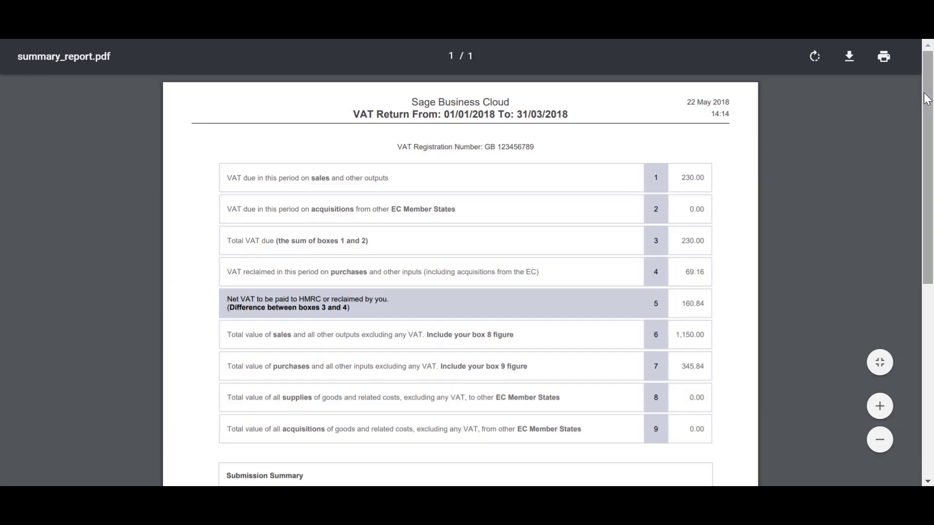
{"action": "scroll", "coordinate": [927, 113], "scroll_direction": "down", "scroll_amount": 1}
{"action": "left_click_drag", "start_coordinate": [929, 116], "coordinate": [690, 135]}
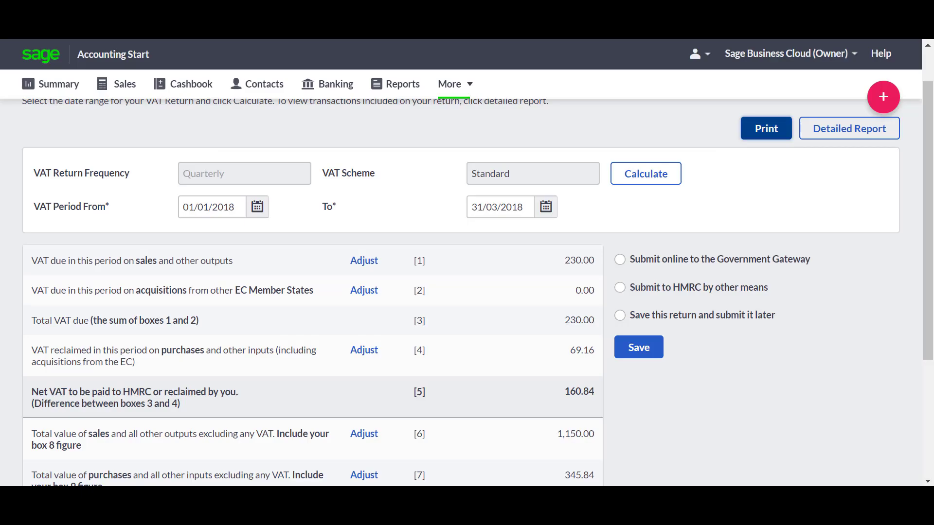
Generate the detailed VAT report for 01/01/2018–31/03/2018 in PDF format
{"action": "left_click", "coordinate": [815, 135]}
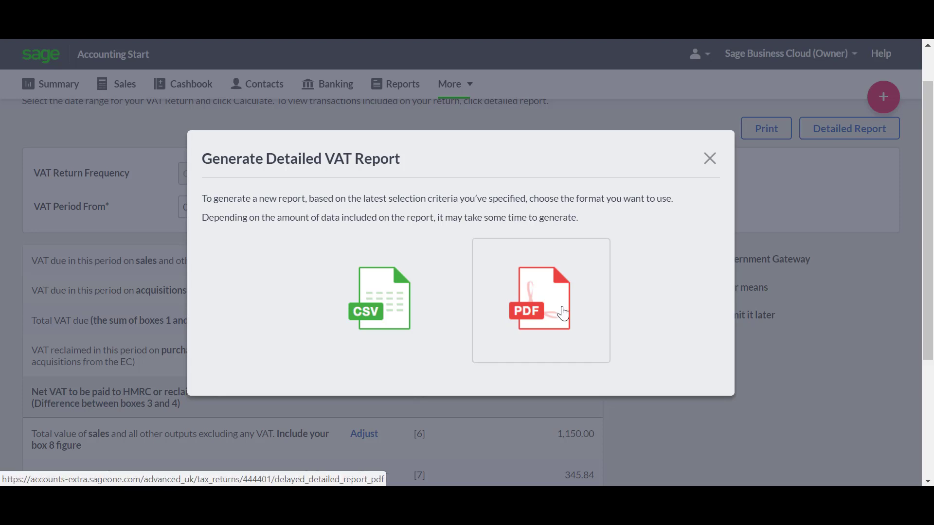
{"action": "left_click", "coordinate": [563, 314]}
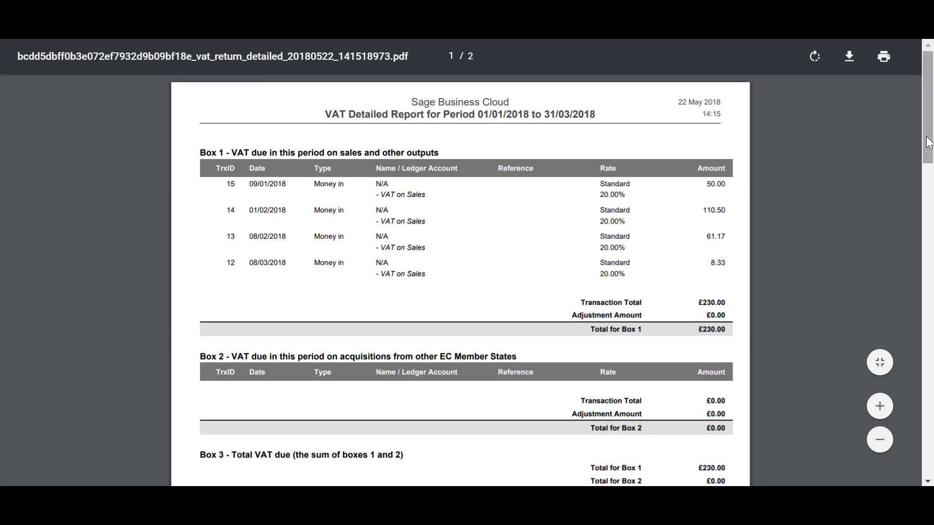
{"action": "left_click_drag", "start_coordinate": [929, 151], "coordinate": [919, 124]}
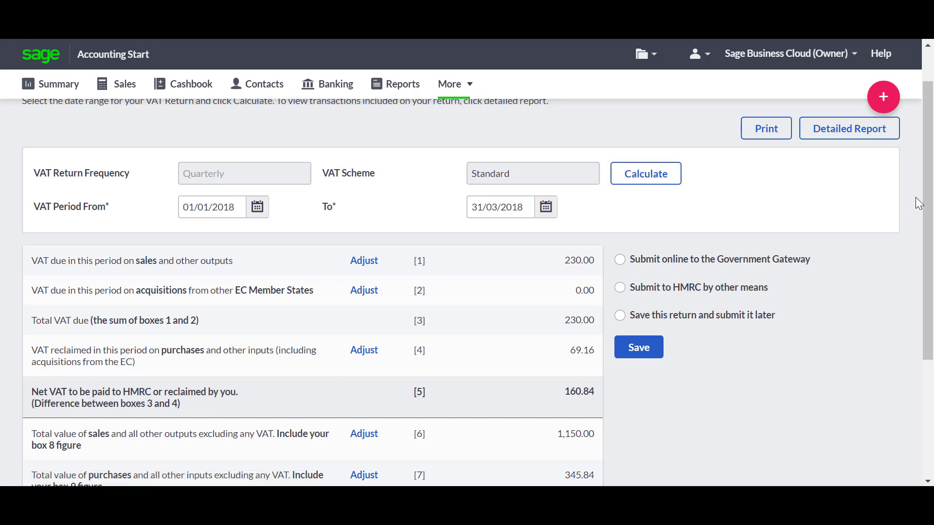
Submit the return online to the Government Gateway with the HMRC password and save
{"action": "left_click", "coordinate": [744, 271]}
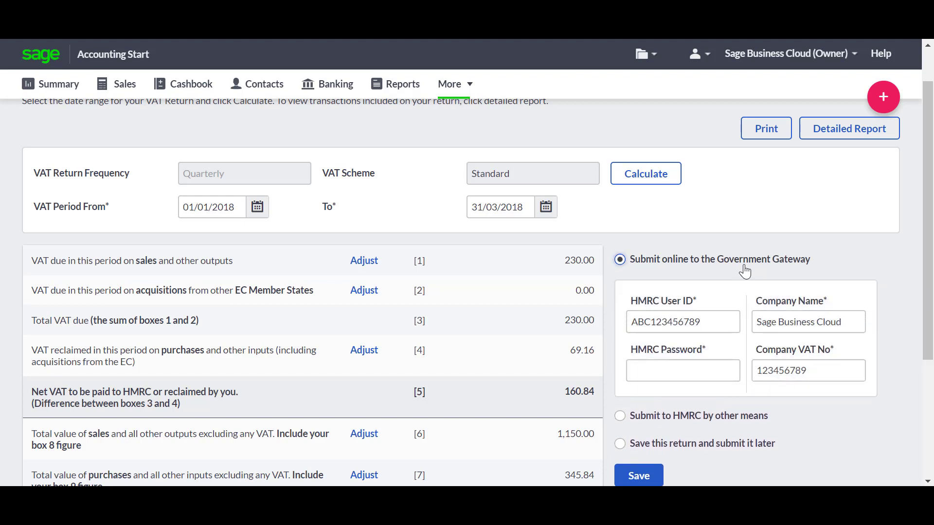
{"action": "left_click", "coordinate": [700, 368]}
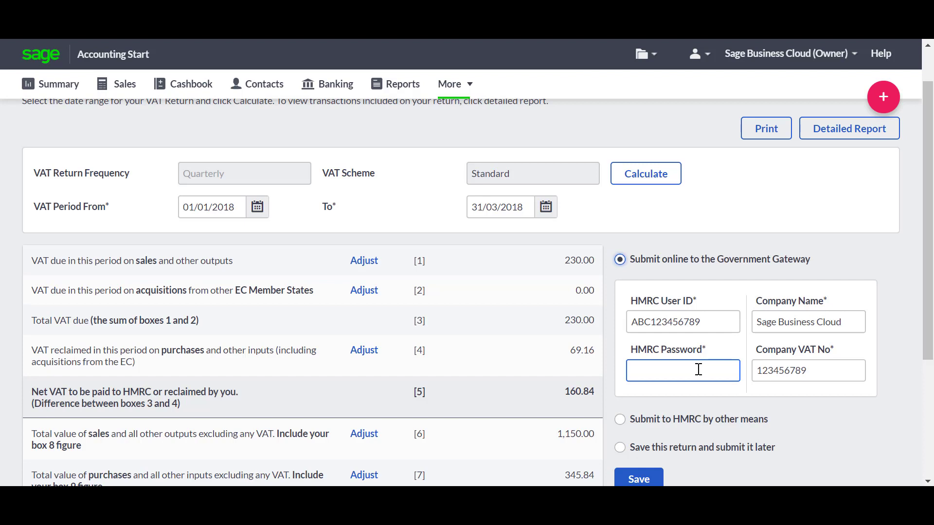
{"action": "type", "text": "••••••••••"}
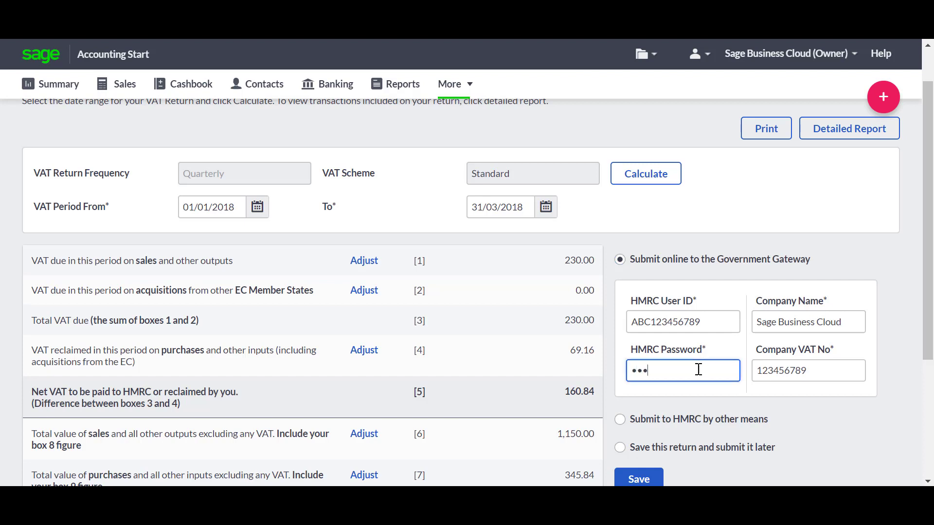
{"action": "type", "text": "•"}
{"action": "left_click", "coordinate": [642, 479]}
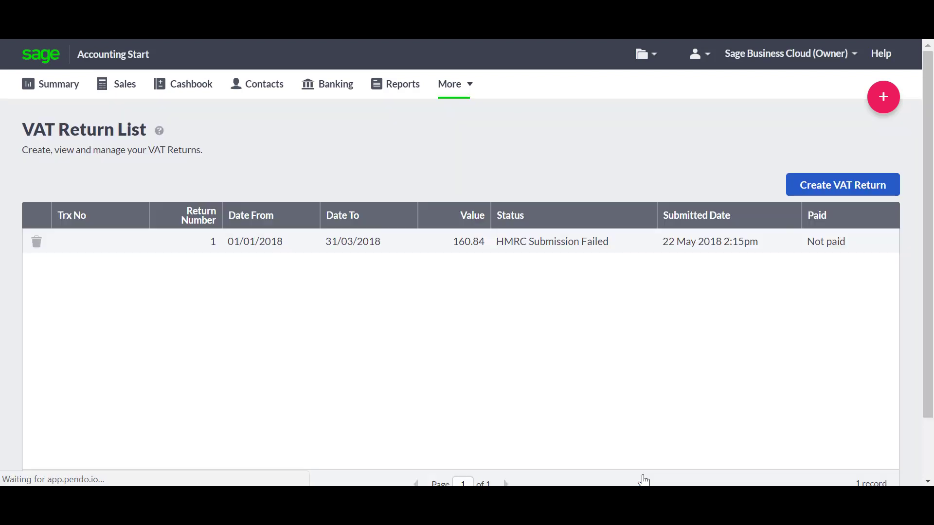